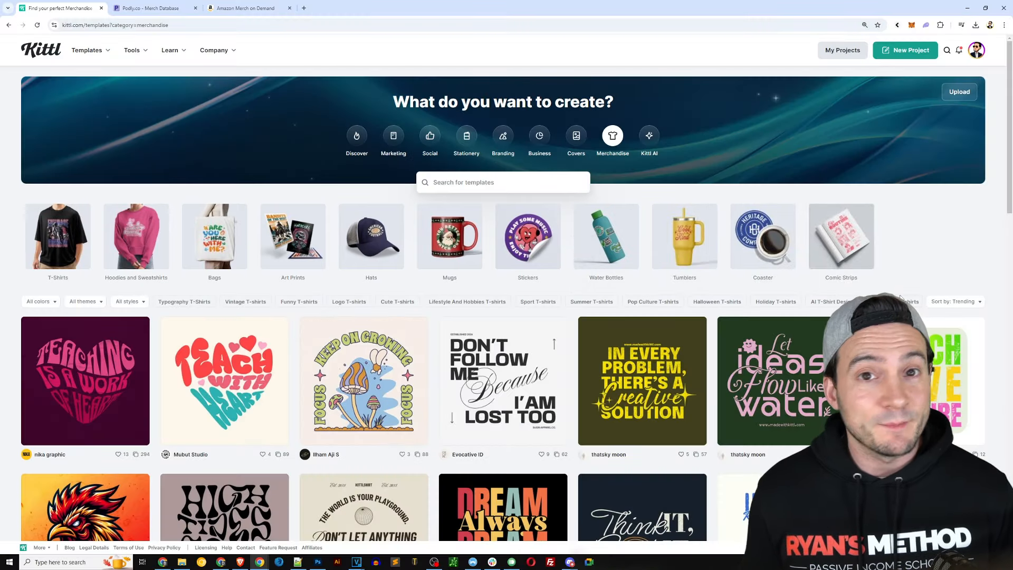
Step: Browse the tumbler merchandise templates and open the "Sip More, Stress Less" tumbler design in the editor
left_click(678, 232)
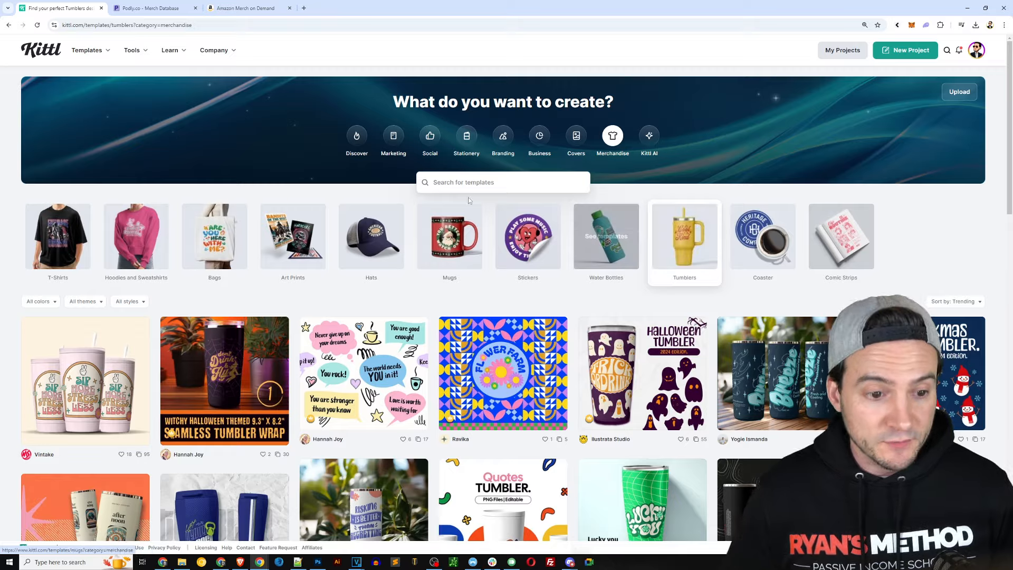
scroll(448, 233, "down", 3)
scroll(999, 207, "down", 2)
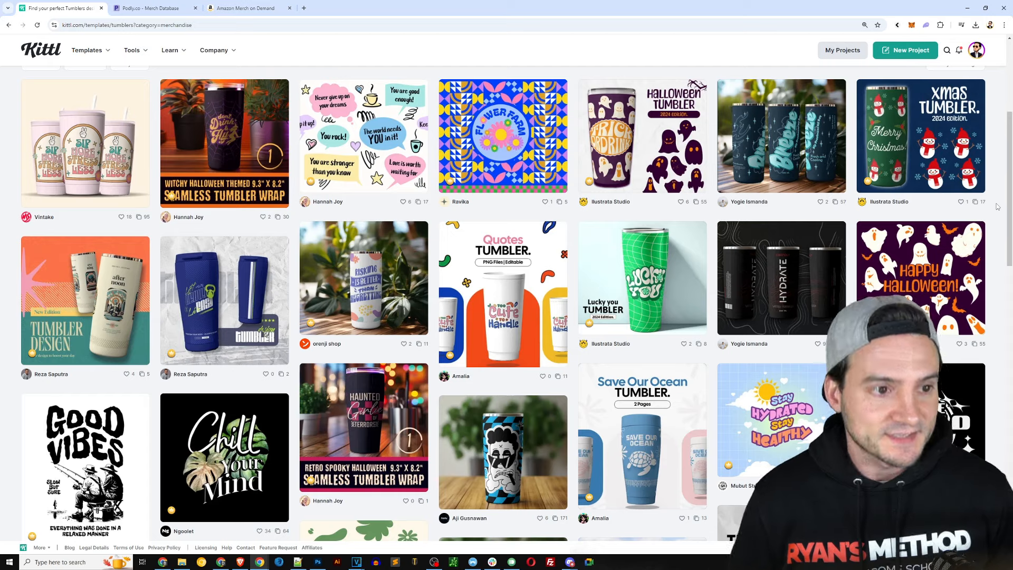
left_click(94, 131)
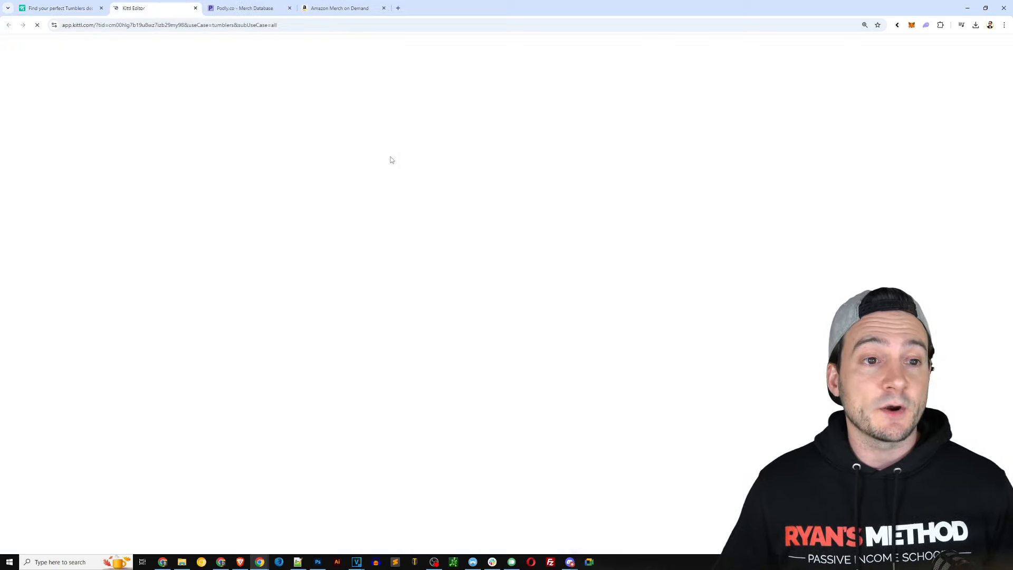
left_click(61, 8)
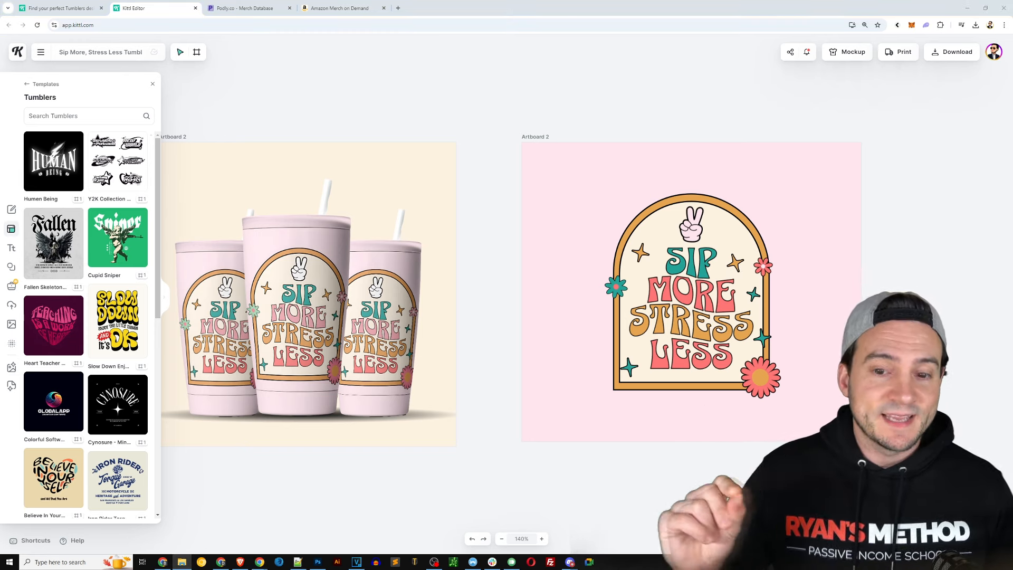
Step: Switch to the Podly merch database, search for "stress" and compare the shirt designs with the tumbler template
left_click(250, 9)
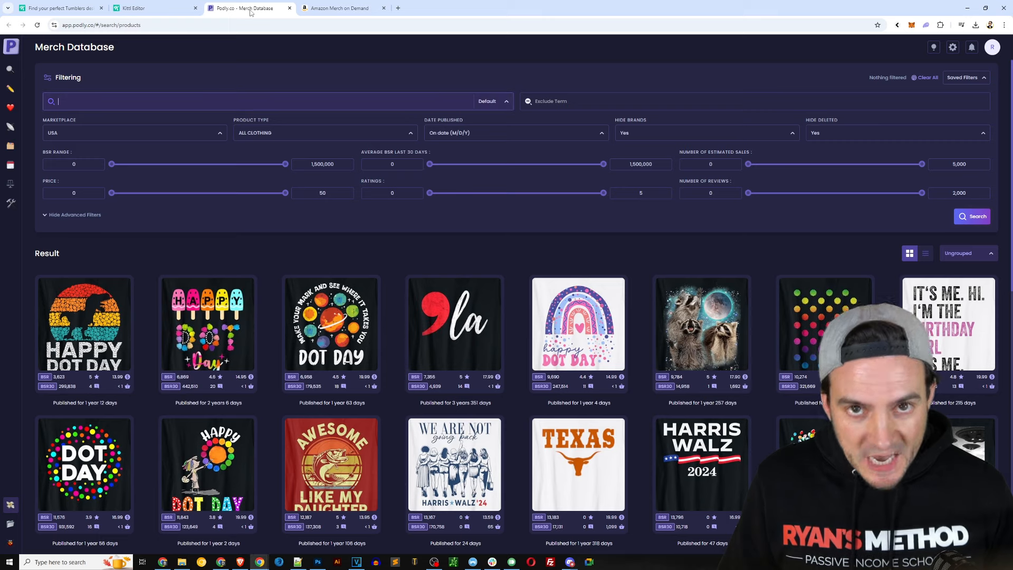
left_click(144, 9)
left_click(249, 11)
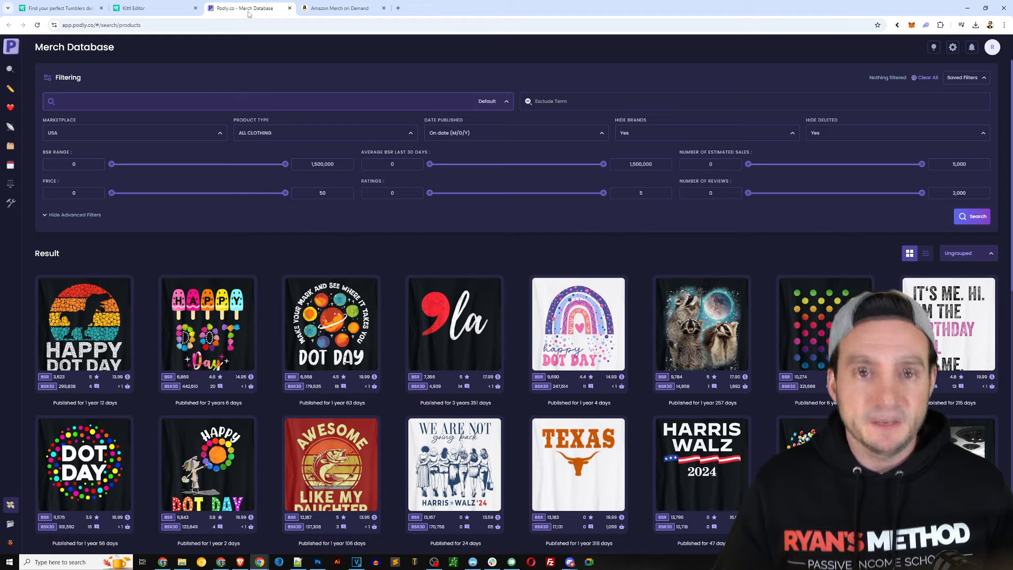
type("stress")
key("Return")
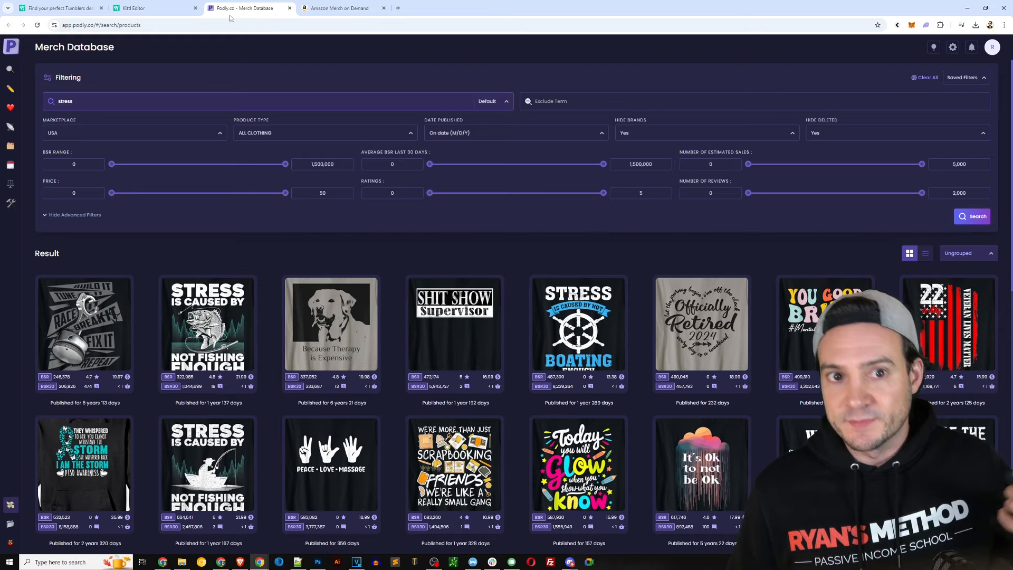
left_click(136, 9)
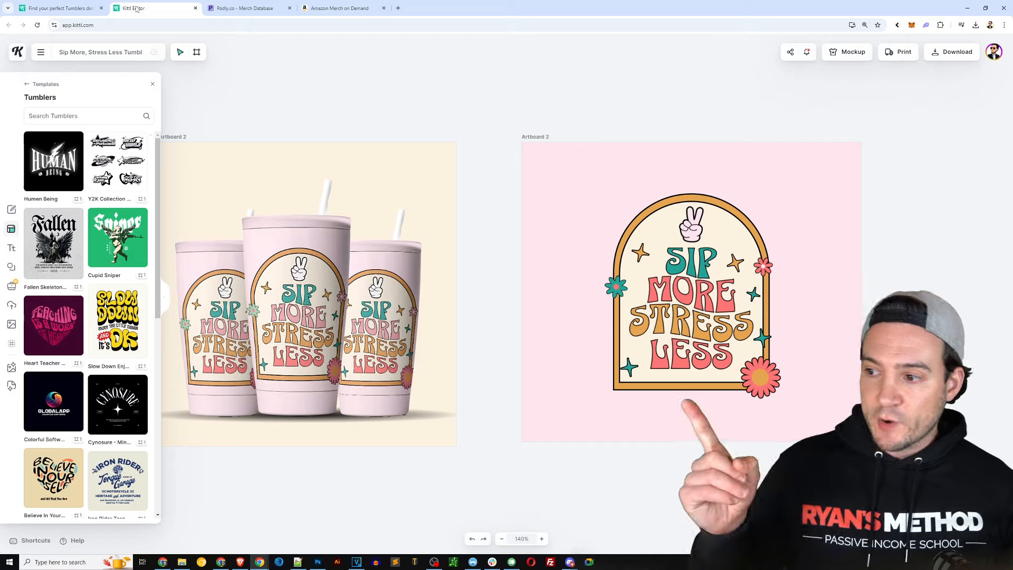
left_click(233, 9)
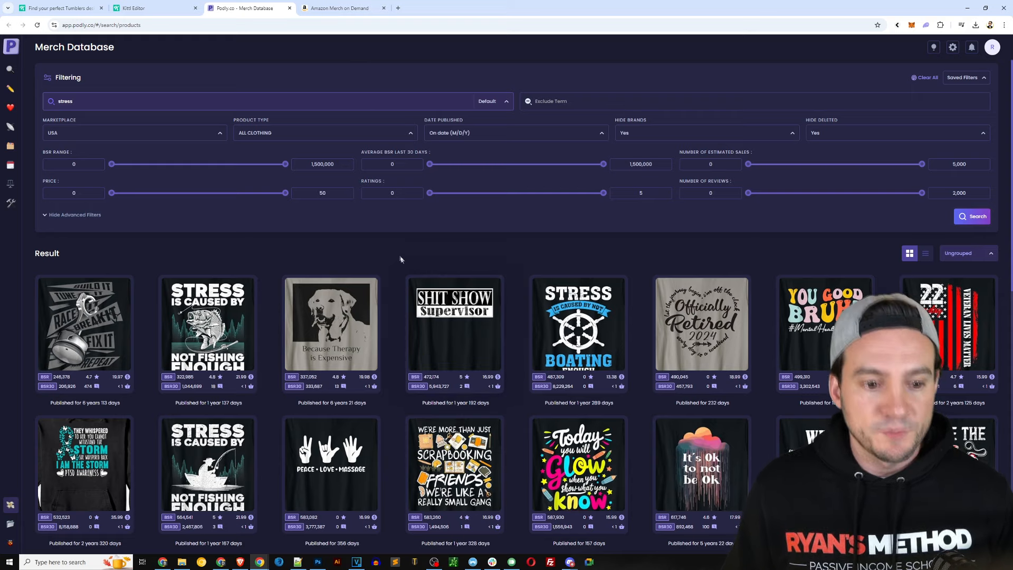
Step: In the Kittl editor, replace the artwork's first two text lines, SIP and MORE, with SHIT and SHOW
left_click(151, 11)
double_click(700, 266)
type("Shit")
left_click(730, 300)
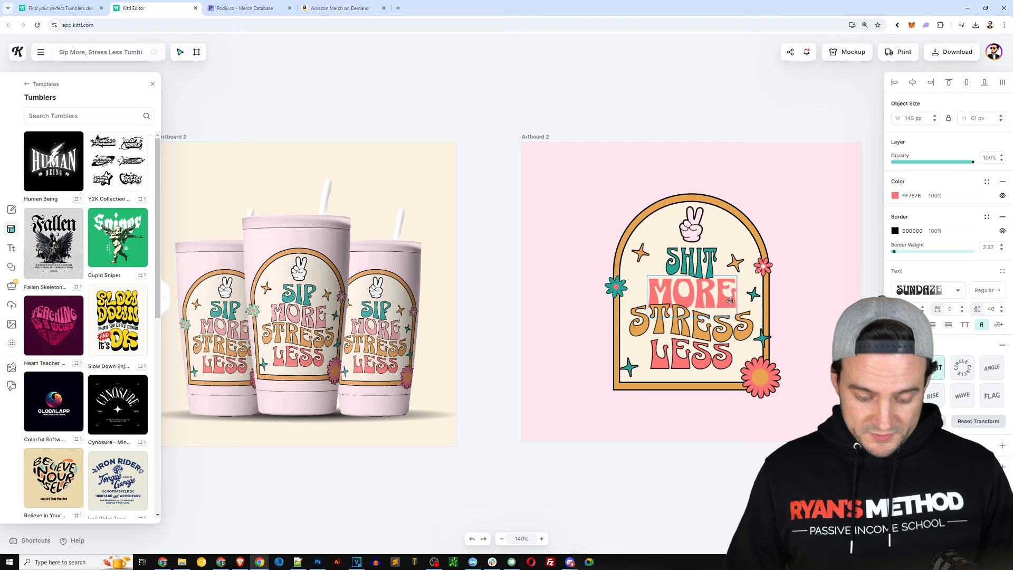
double_click(731, 300)
type("SHOW")
Step: Replace the artwork's third and fourth text lines, STRESS and LESS, with SUPER and VISOR
left_click(737, 334)
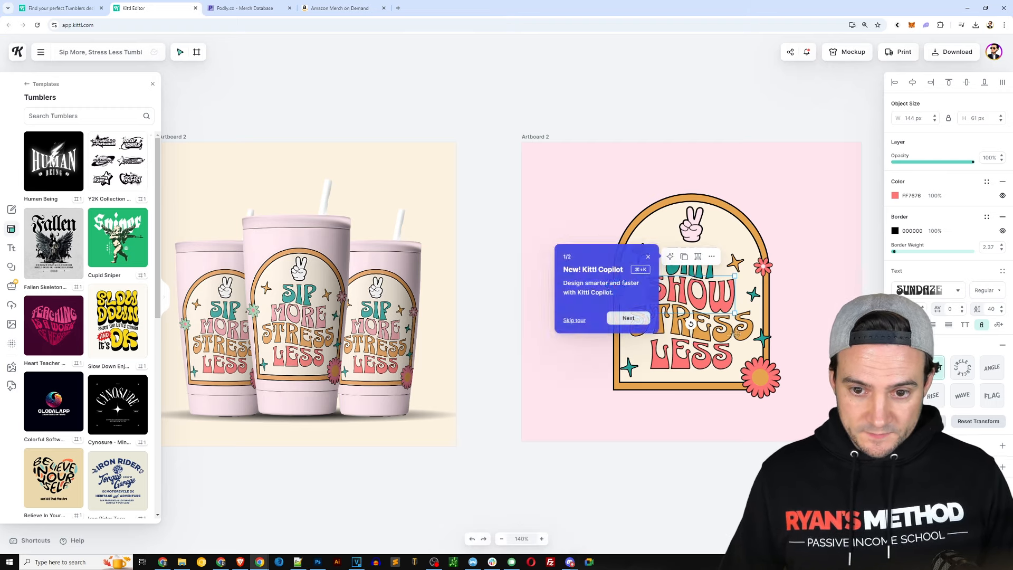
double_click(737, 334)
type("SUPER")
left_click(694, 357)
double_click(694, 356)
type("VISOR")
key("Escape")
left_click(856, 126)
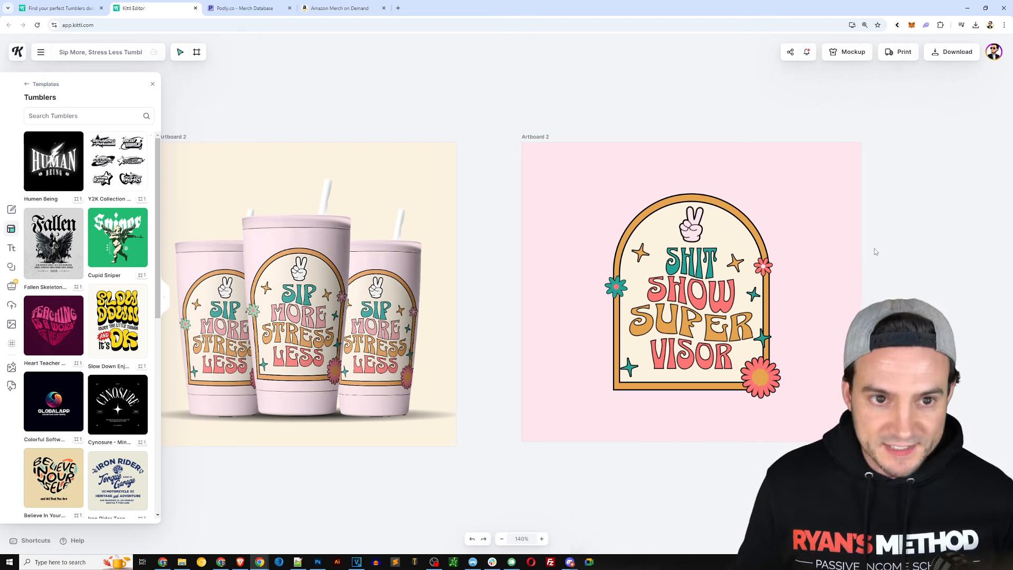
key("Print")
left_click_drag(245, 249, 422, 398)
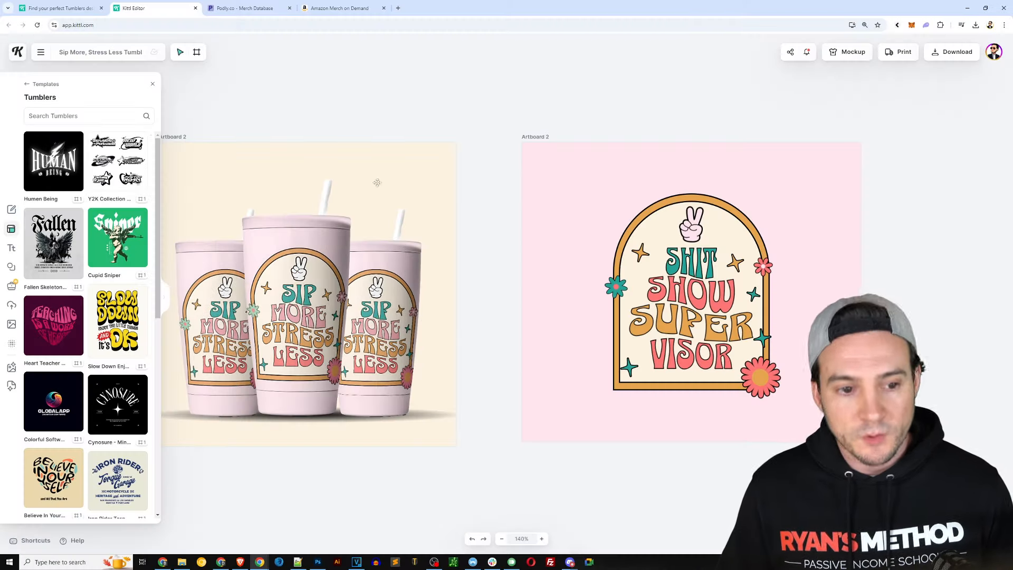
Step: Switch to the Podly merch database and search it for "fishing"
left_click(244, 8)
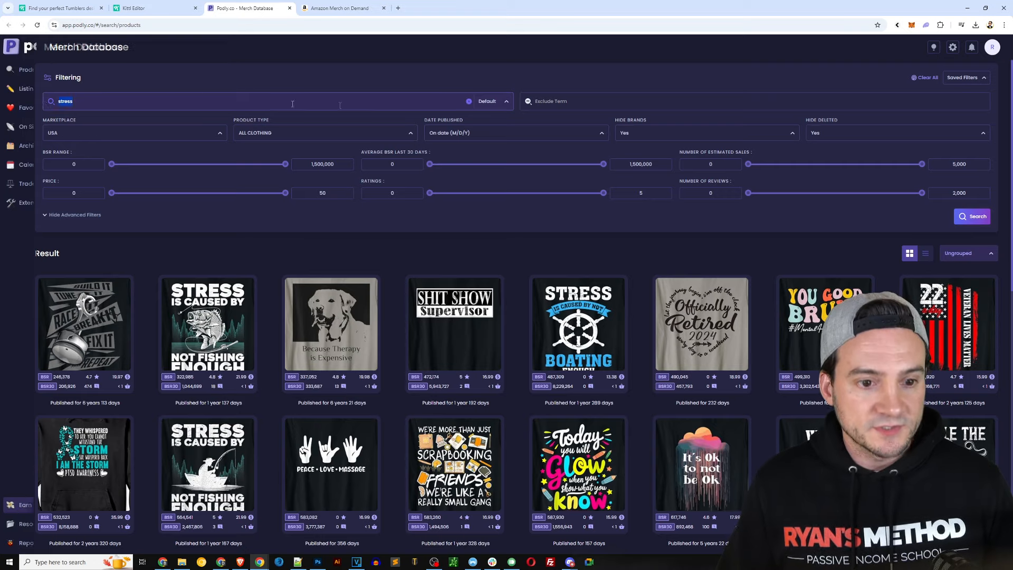
type("tishing")
key("Return")
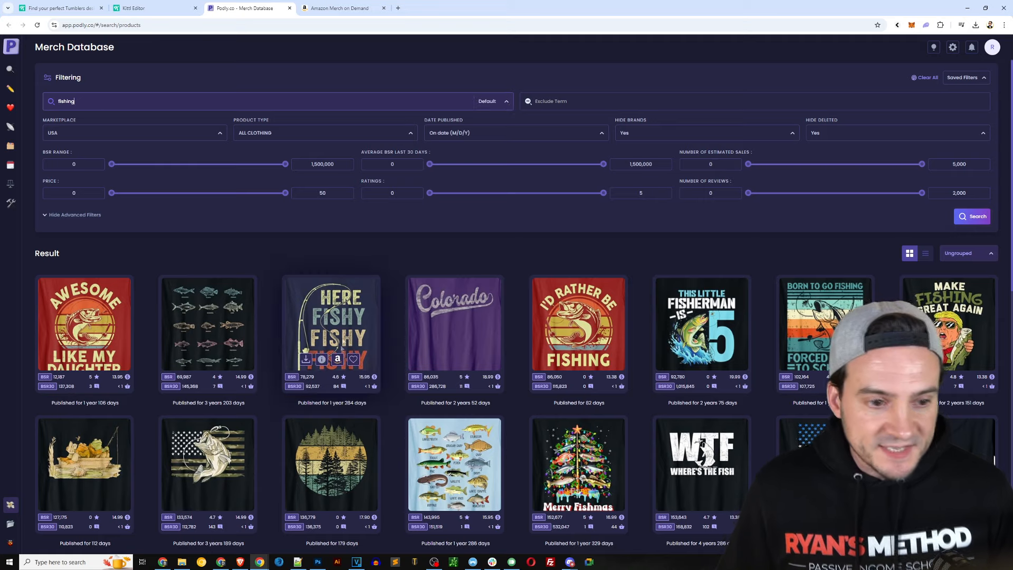
Step: Return to the Kittl editor and change the artwork's first text line to HERE and the second to FISHY
left_click(142, 8)
double_click(697, 259)
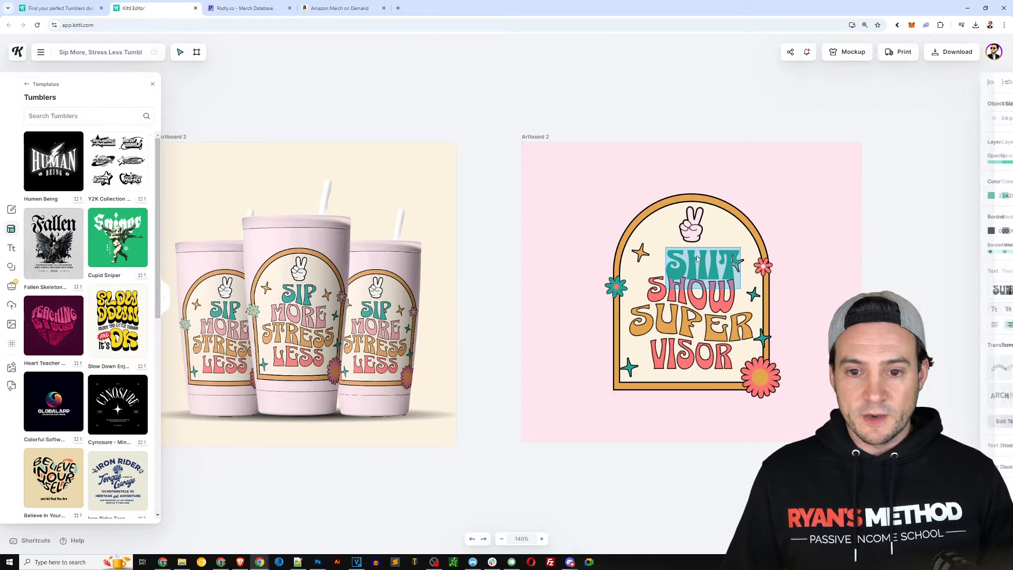
type("HERE")
left_click(720, 290)
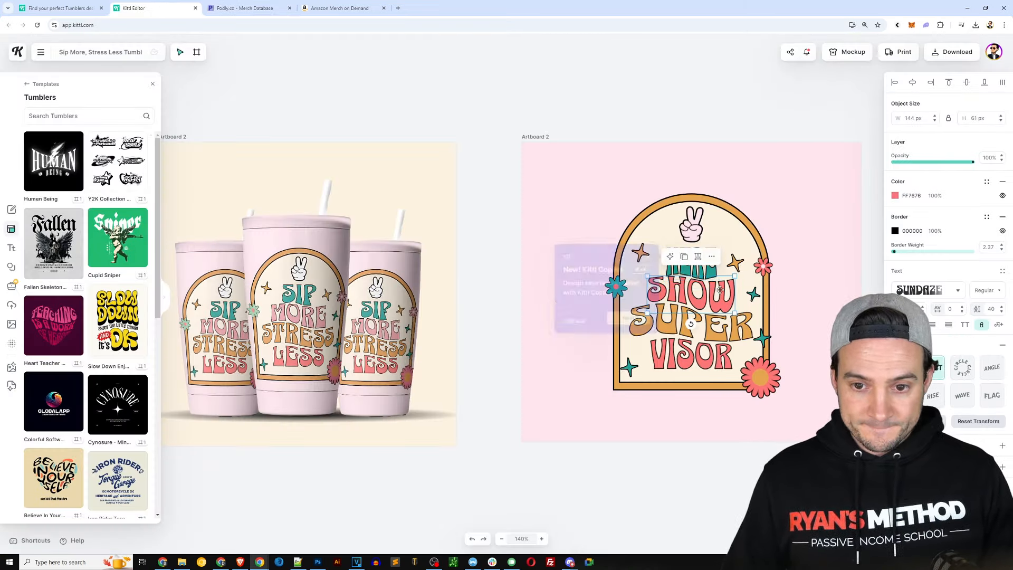
double_click(720, 289)
type("FISHY")
Step: Change the artwork's third and fourth text lines both to FISHY and deselect the text
double_click(724, 343)
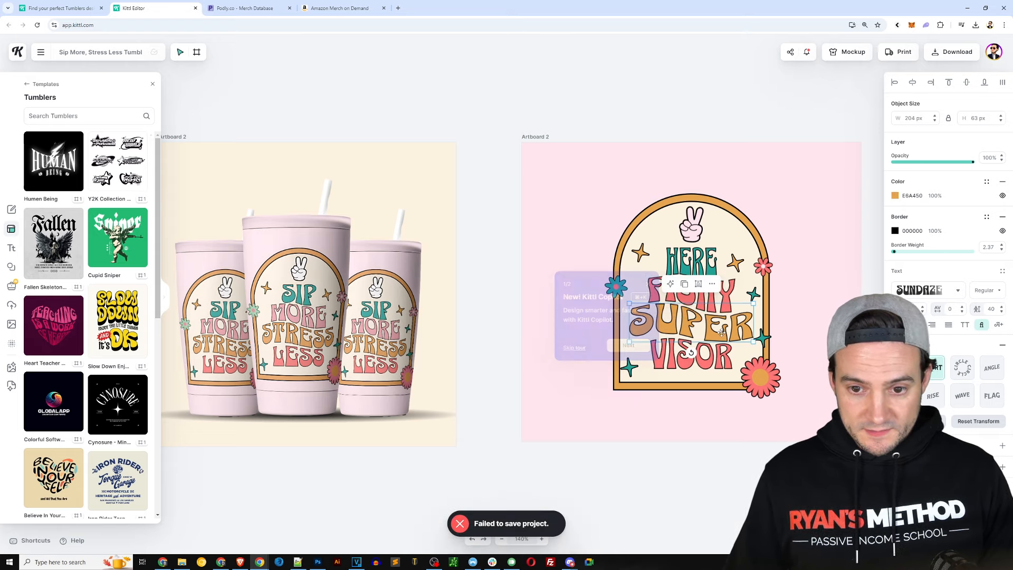
type("FISHY")
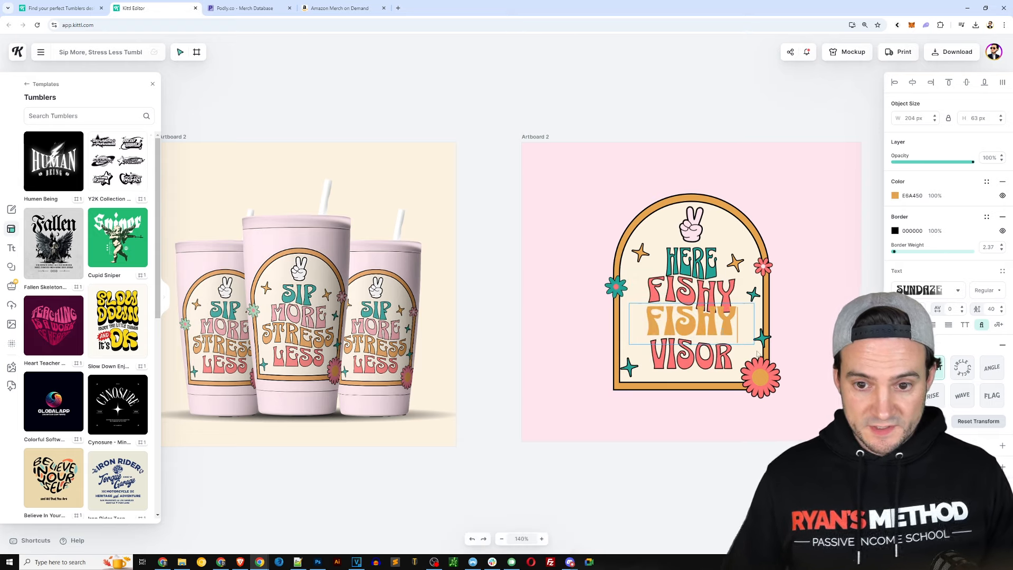
left_click(712, 358)
double_click(711, 358)
type("FISHY")
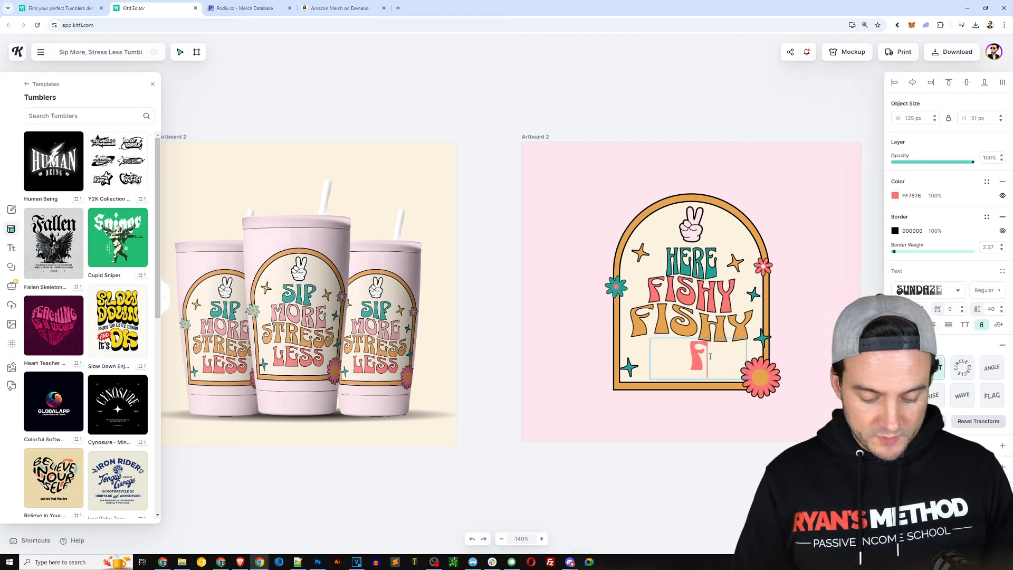
left_click(731, 95)
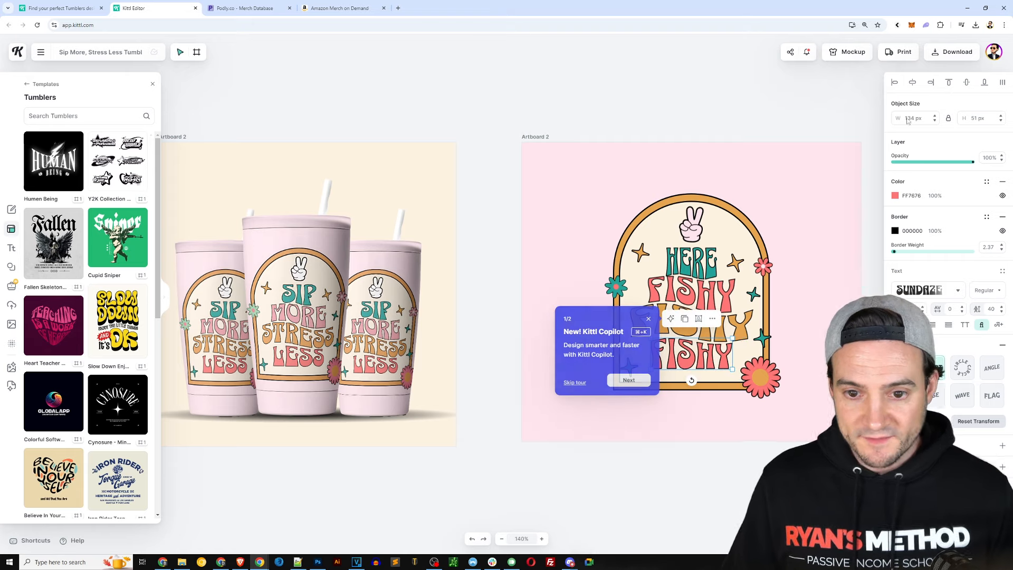
left_click(776, 130)
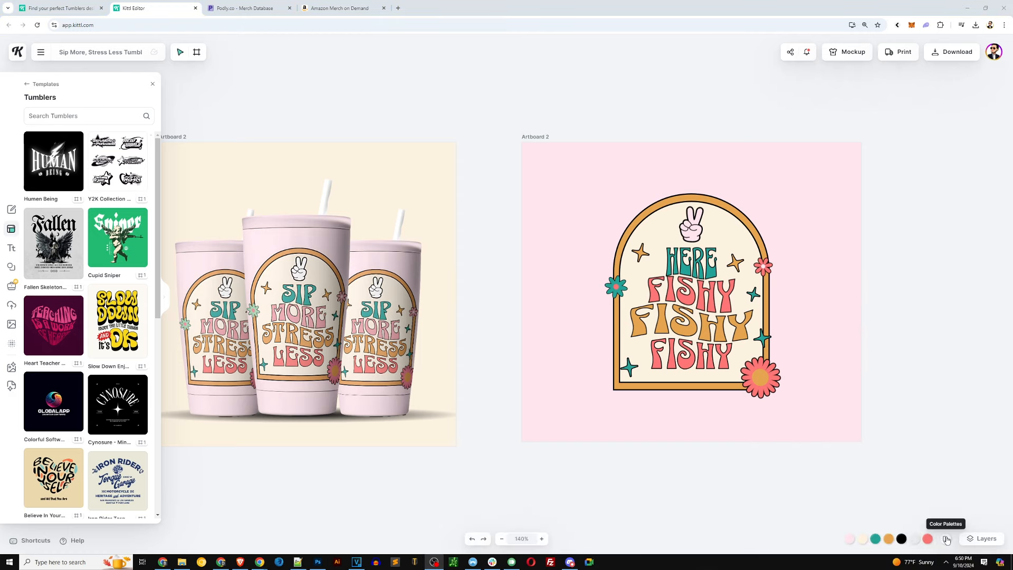
key("Print")
left_click_drag(834, 511, 1001, 550)
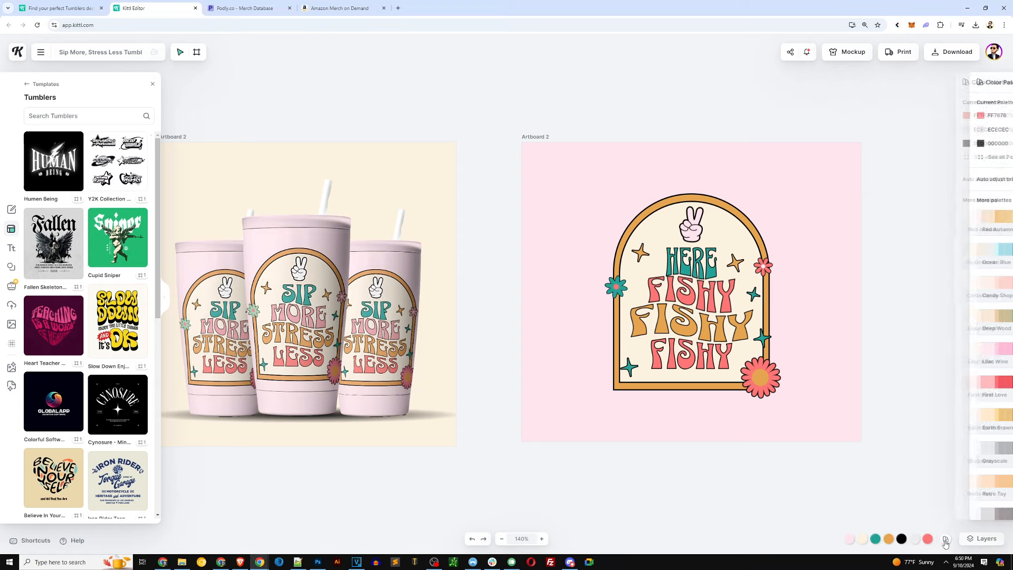
Step: Preview the ready-made color palettes on the fishing artwork, then leave the palettes and keep the original colors
left_click(945, 539)
left_click(961, 245)
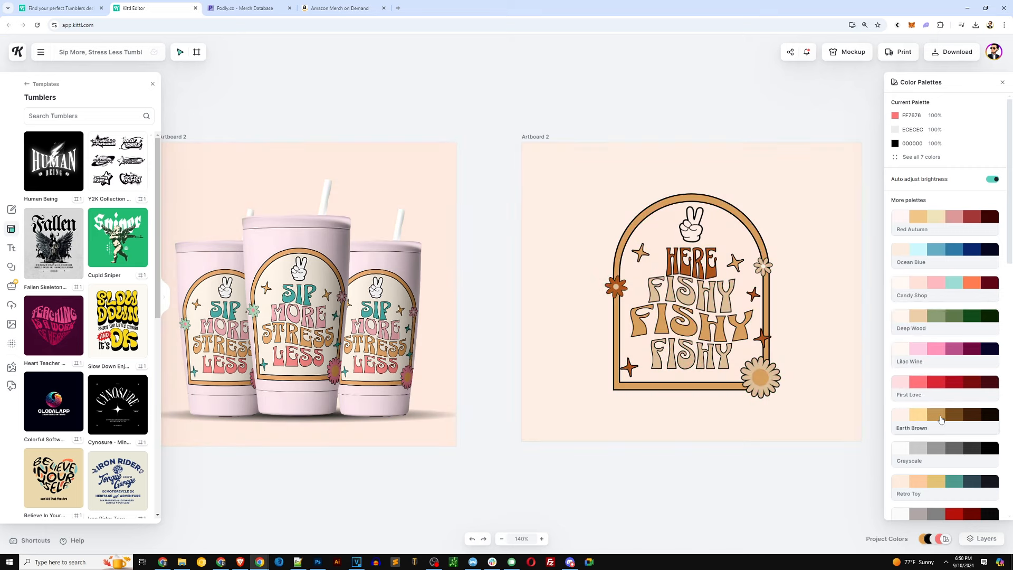
scroll(944, 417, "down", 1)
scroll(943, 420, "down", 1)
scroll(943, 425, "down", 1)
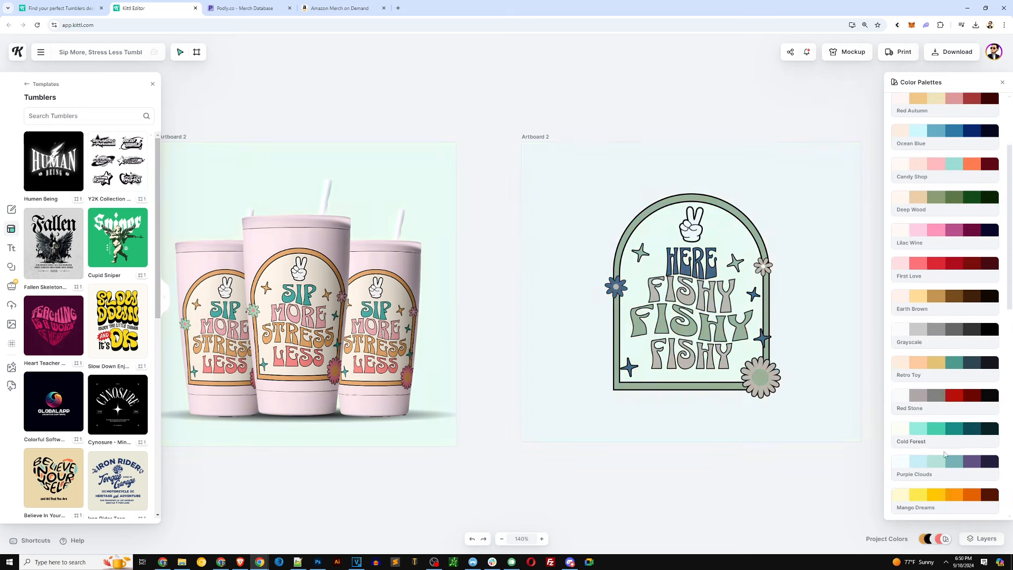
scroll(945, 422, "down", 10)
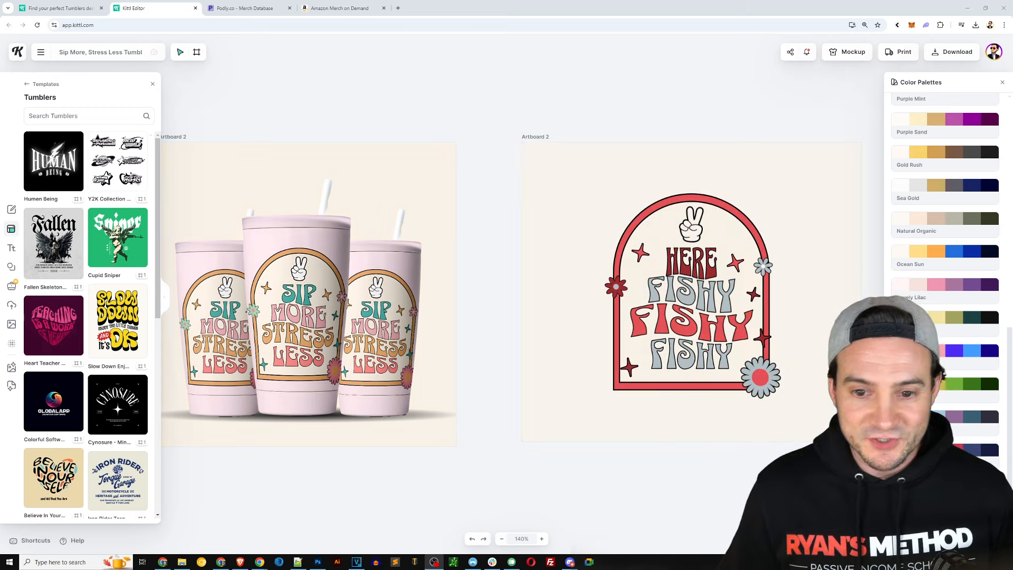
left_click(638, 440)
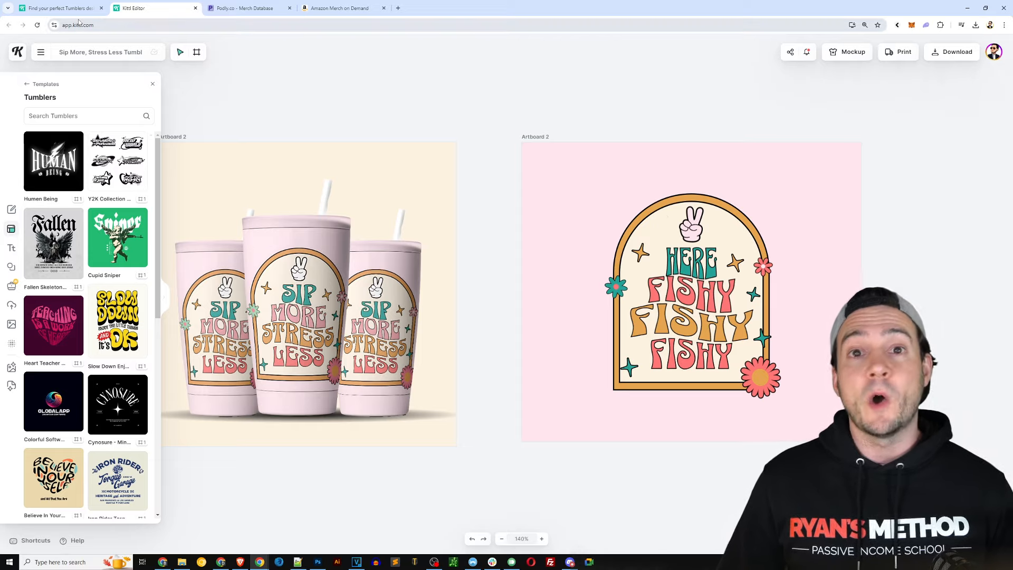
Step: Return to the tumbler template gallery and open the "Halloween Tumbler 2024 Edition" template
left_click(61, 8)
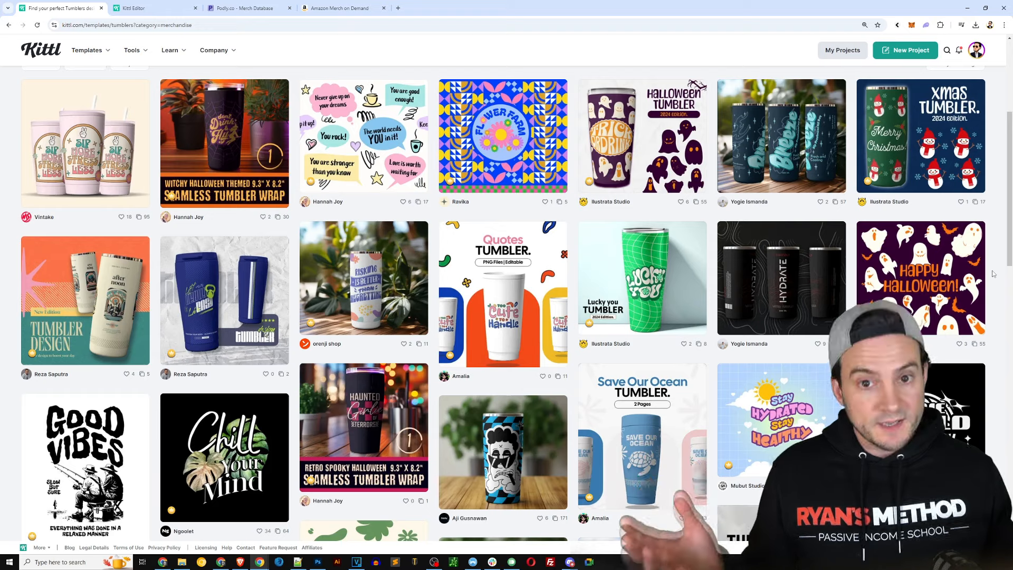
left_click(611, 129)
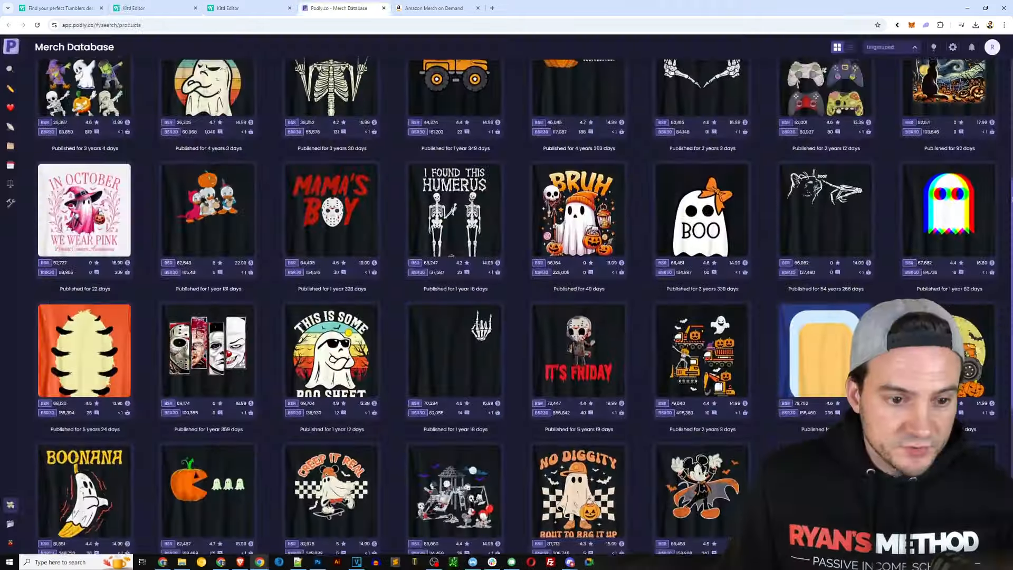
Step: Examine the Halloween shirt designs in the merch database for proven phrases to use on the tumbler
scroll(1011, 221, "down", 2)
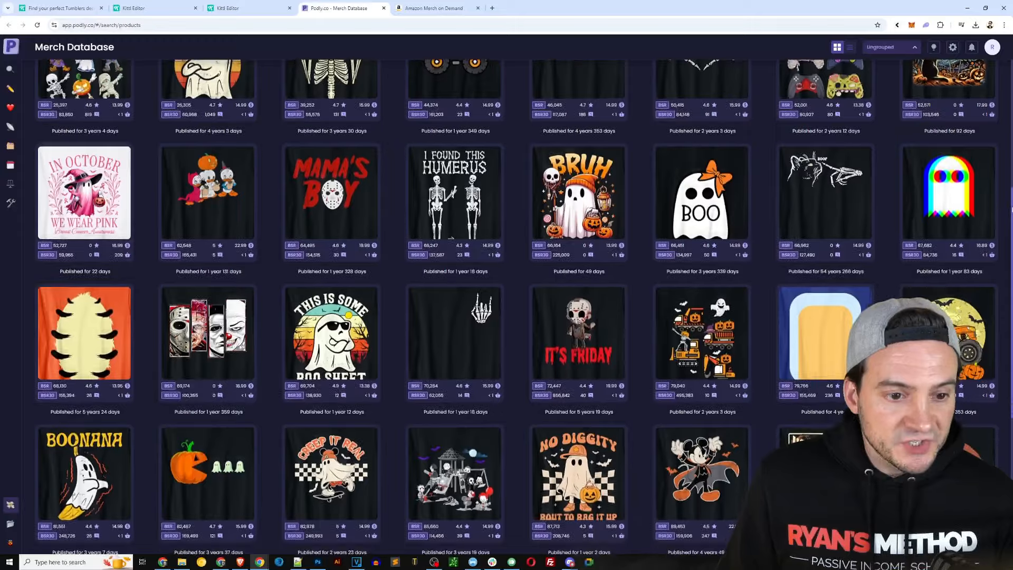
scroll(1011, 221, "down", 3)
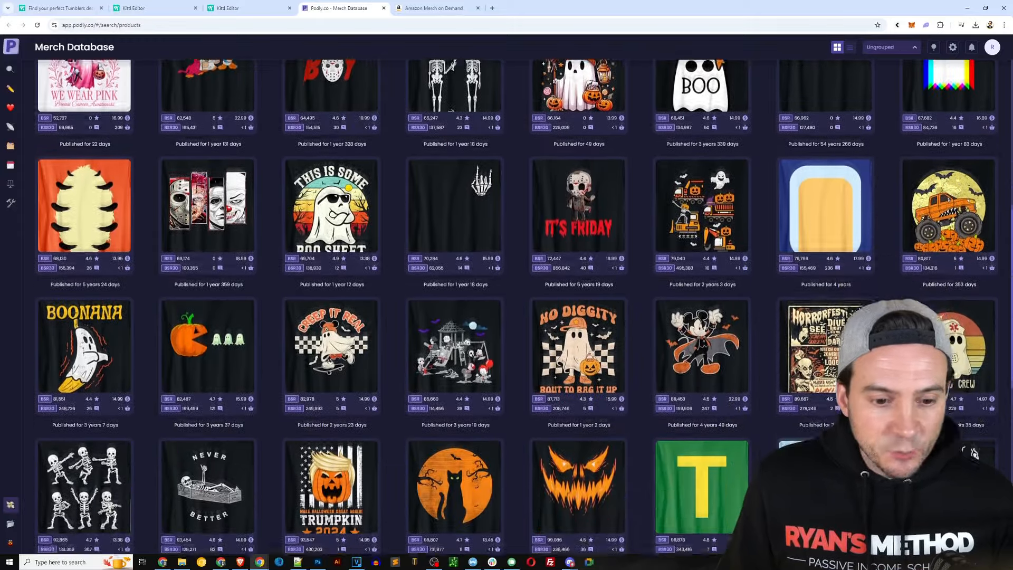
scroll(507, 306, "down", 3)
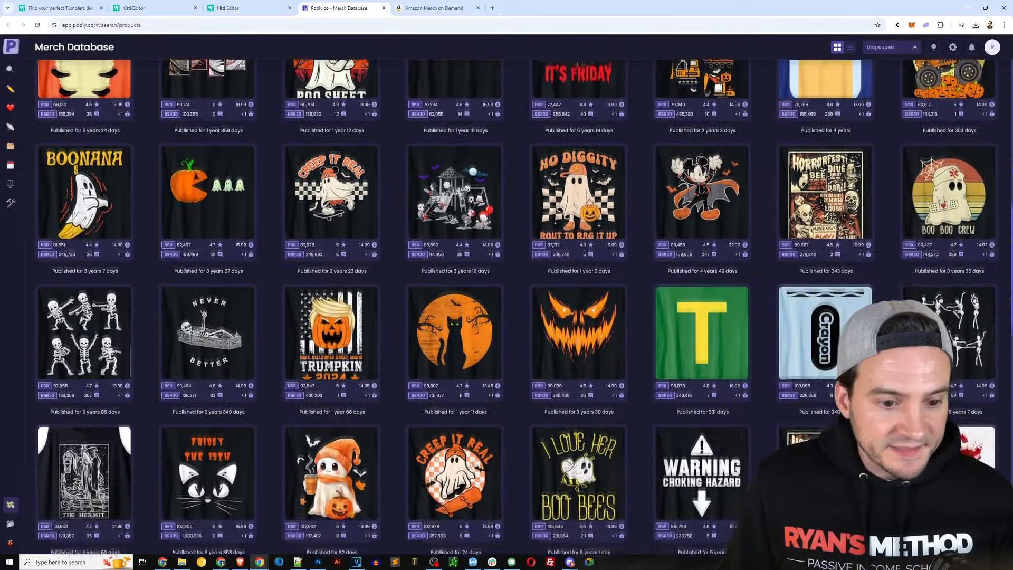
scroll(507, 306, "down", 3)
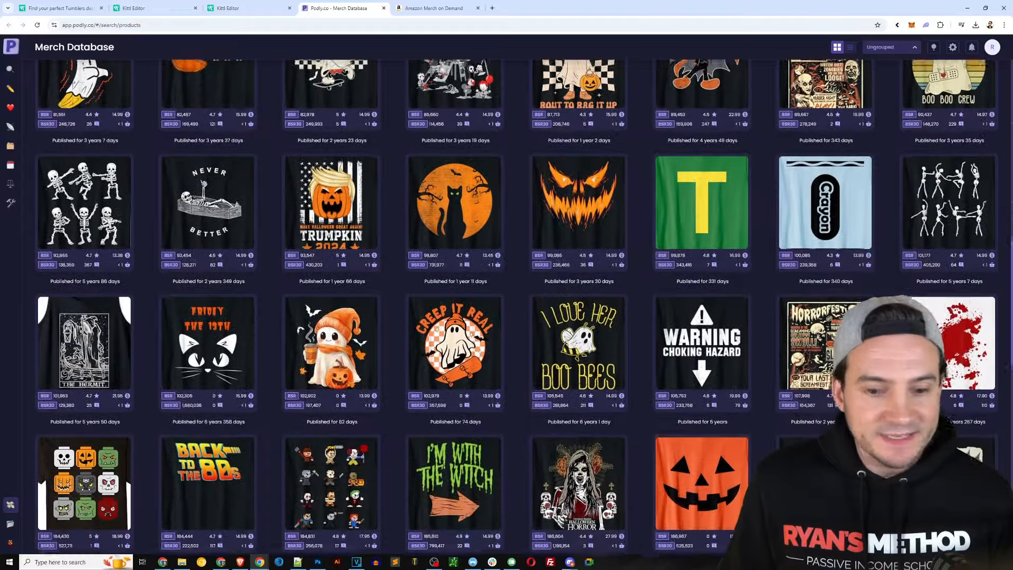
scroll(507, 306, "up", 3)
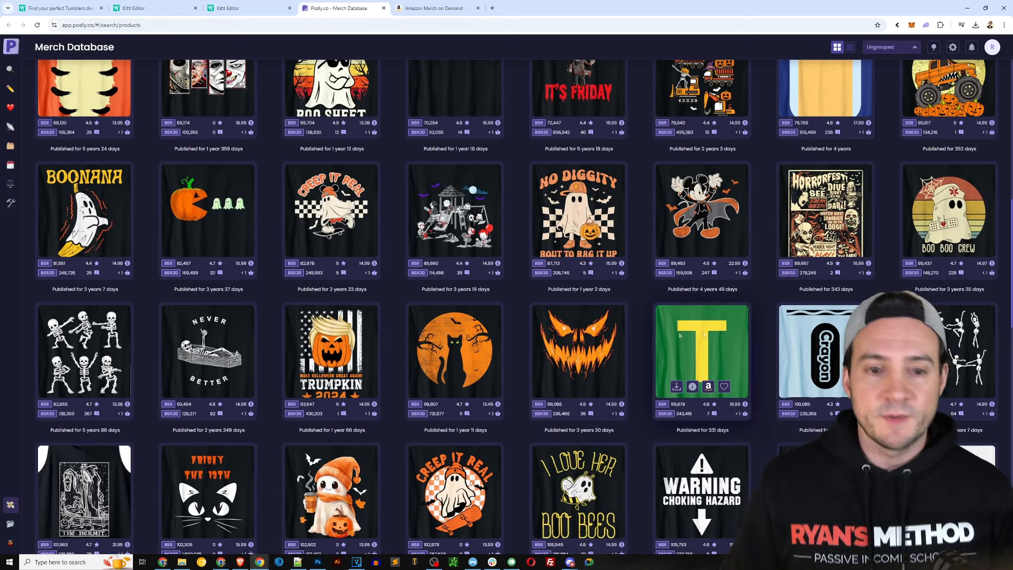
scroll(259, 240, "up", 2)
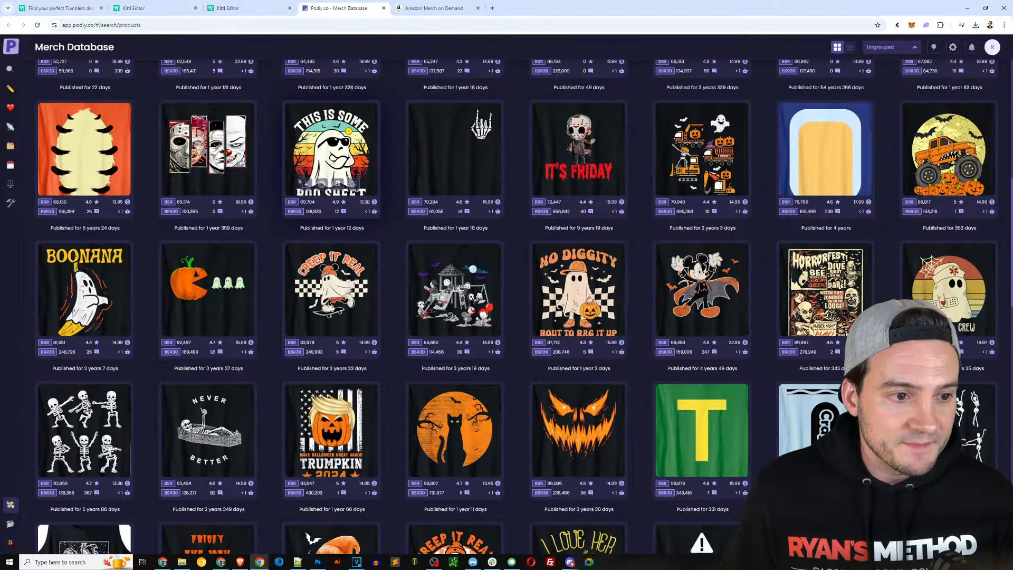
scroll(277, 316, "down", 2)
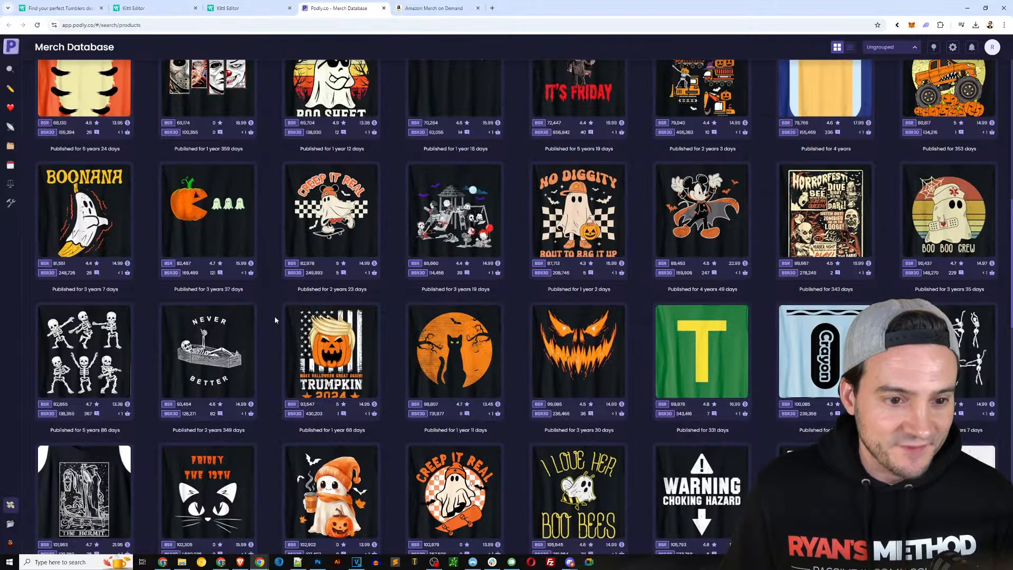
scroll(274, 320, "down", 1)
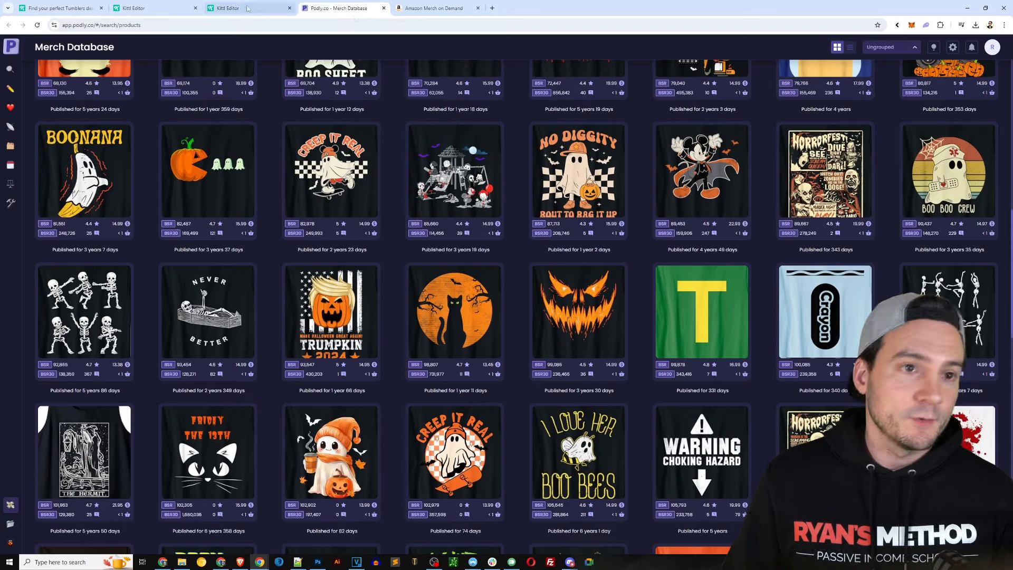
Step: Switch back to the Halloween tumbler in the Kittl editor, change TRICK to CREEP and ORDRINK to ITREAL, and deselect the text
left_click(212, 9)
key("ctrl+shift+Tab")
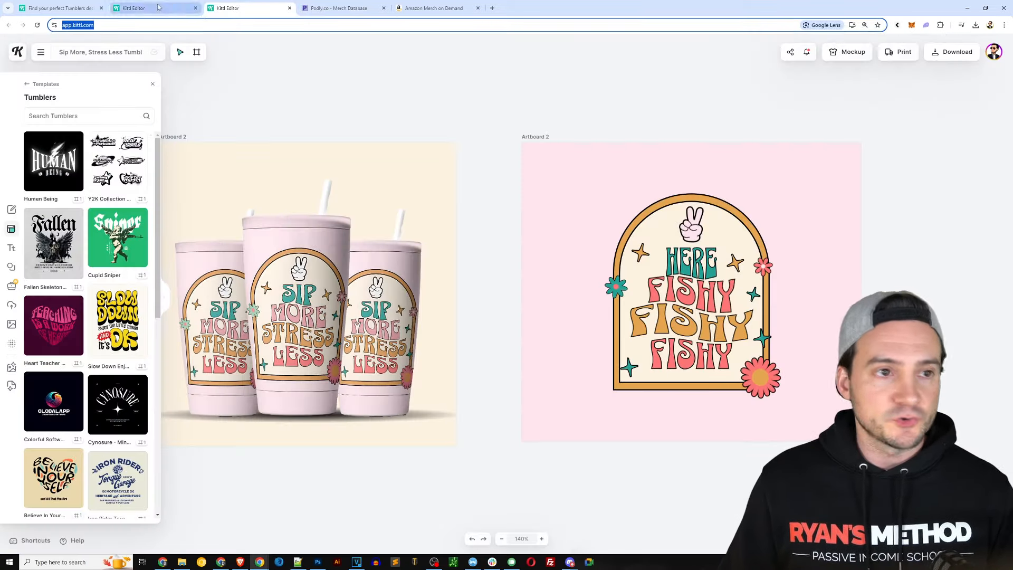
double_click(682, 265)
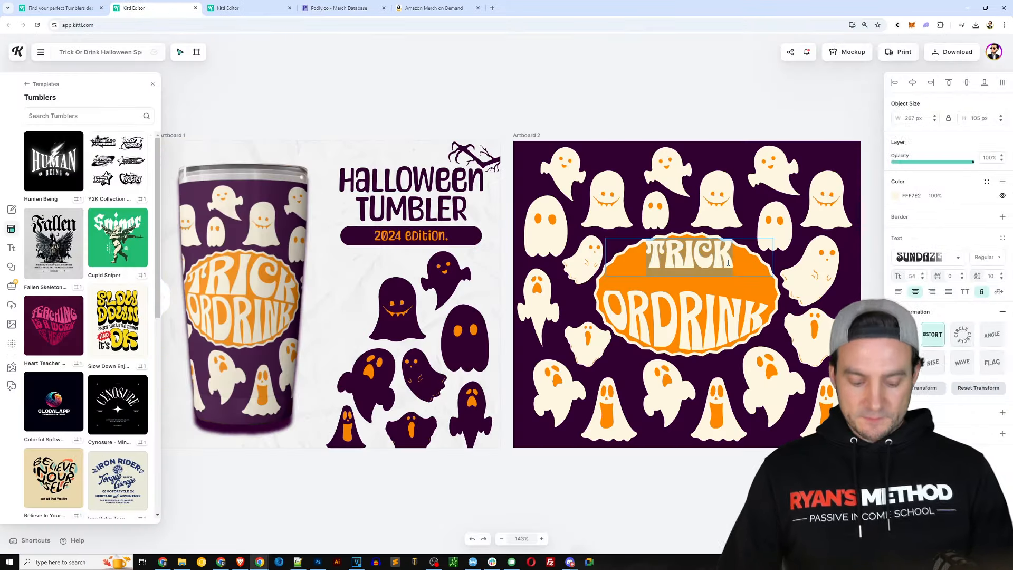
type("CR")
type("RE")
key("BackSpace")
key("BackSpace")
type("EEP")
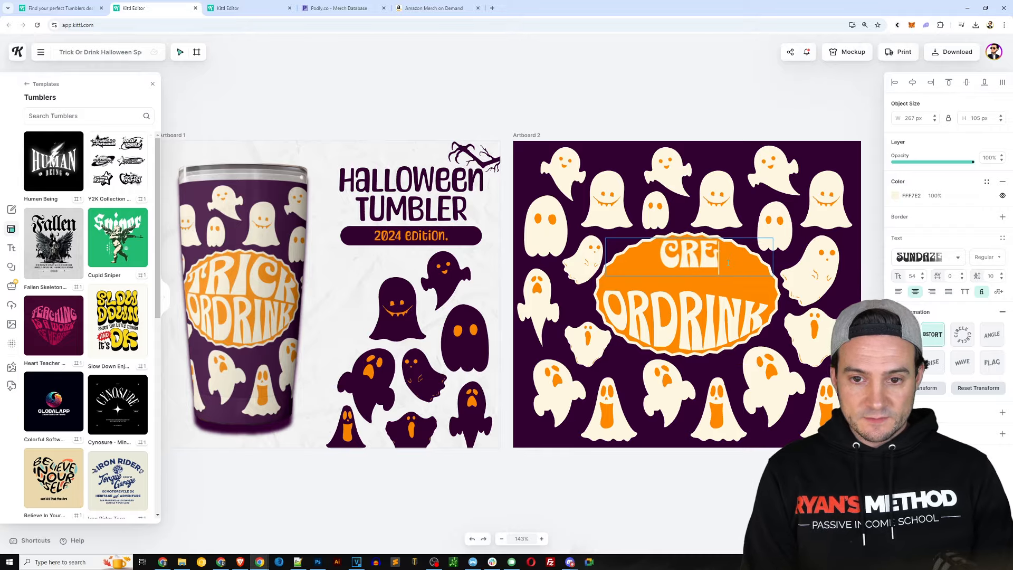
left_click(605, 143)
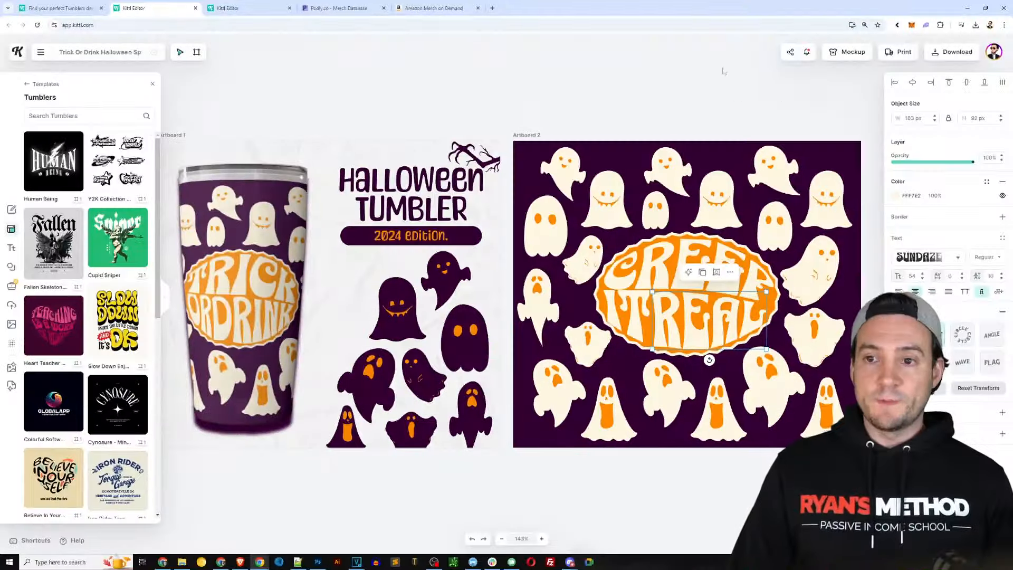
left_click(695, 80)
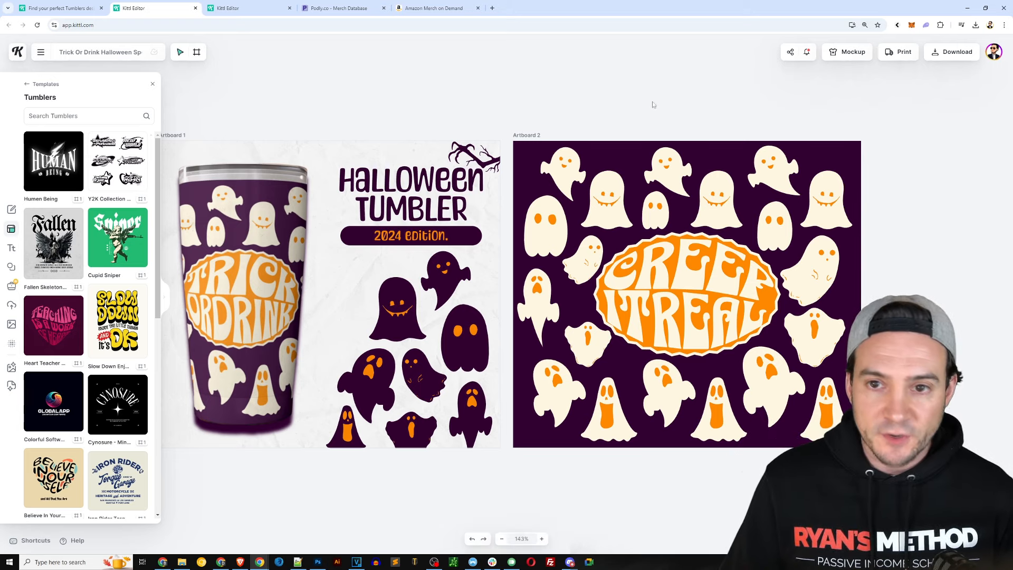
Step: Set the PNG export width to 3000 px in the download options and close them without downloading
left_click(949, 59)
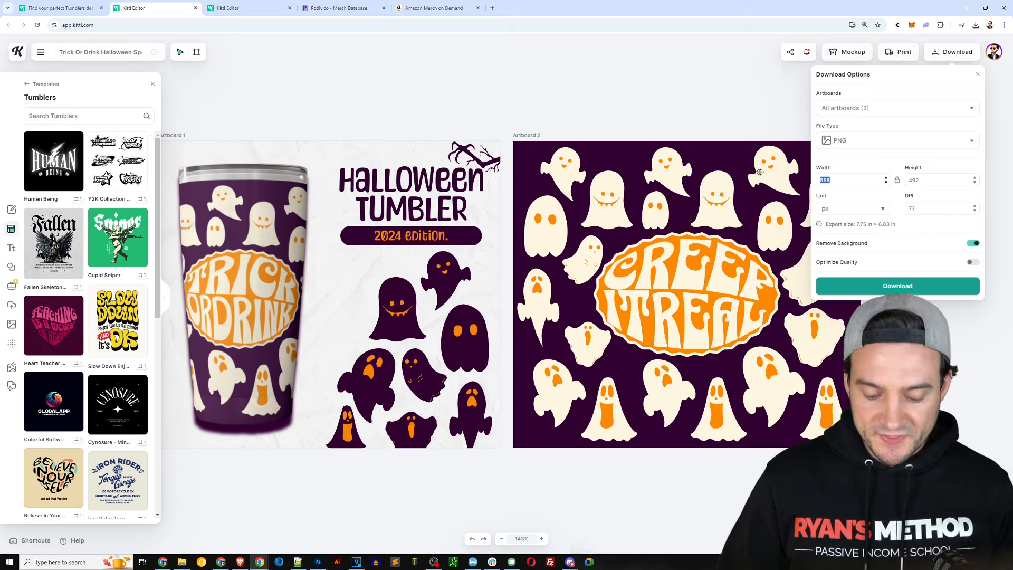
type("000")
key("Tab")
double_click(830, 180)
left_click(919, 180)
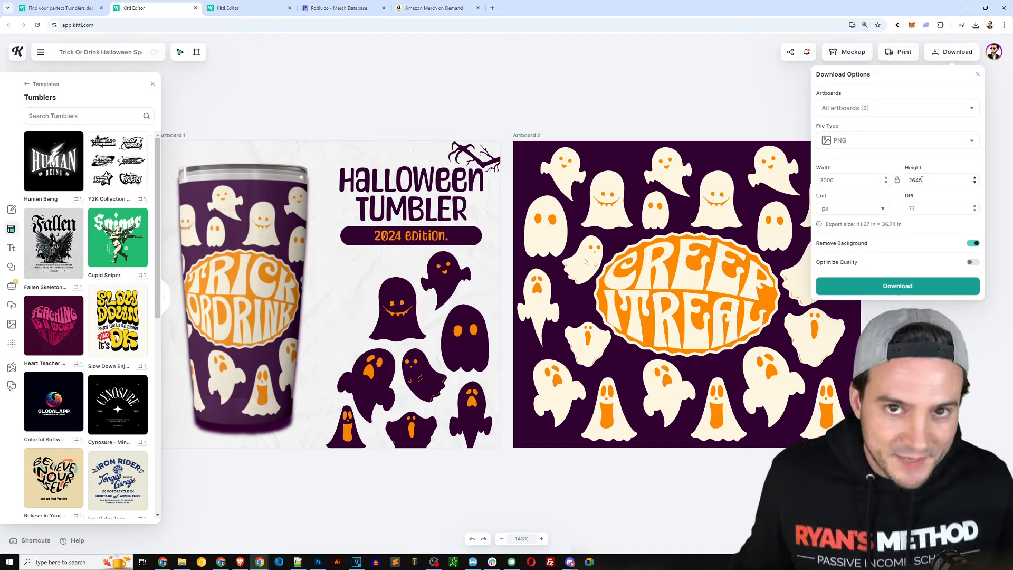
key("Print")
left_click_drag(486, 217, 927, 389)
key("Escape")
double_click(860, 180)
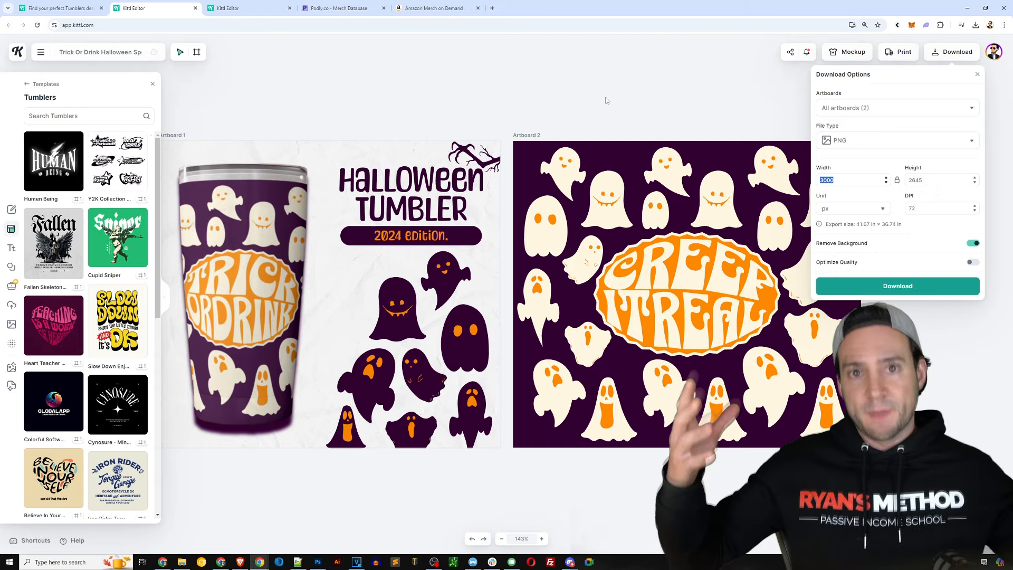
left_click(529, 61)
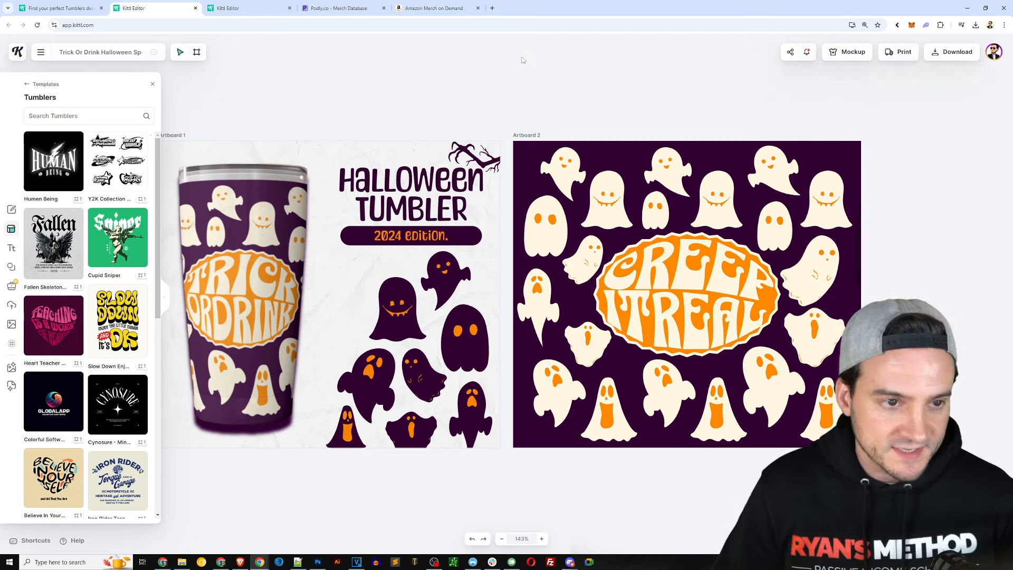
Step: Return to the tumbler template gallery and open the purple checkered "Good Vibes" tumbler template in the editor
left_click(91, 8)
scroll(854, 206, "down", 3)
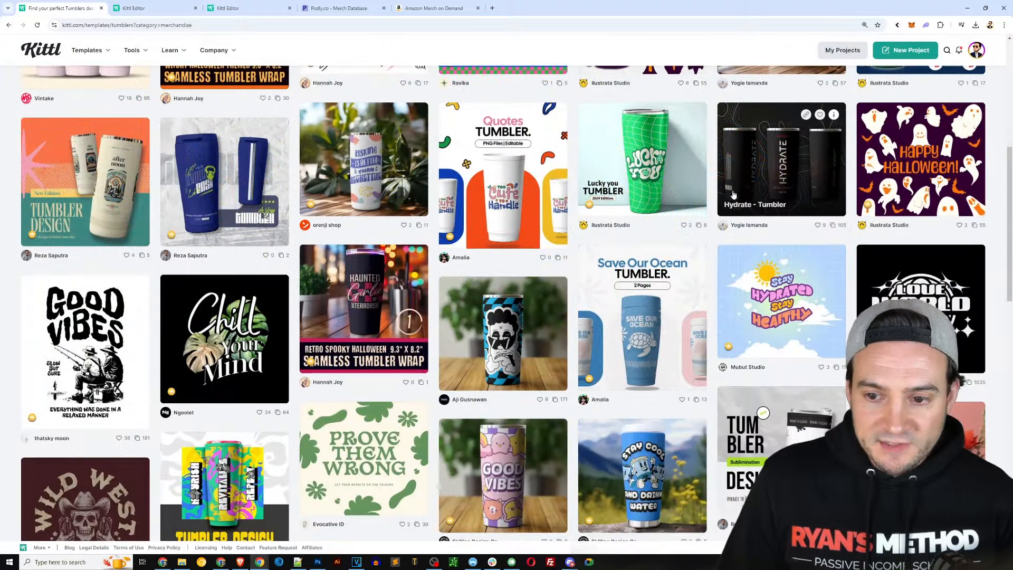
left_click_drag(1010, 229, 1011, 268)
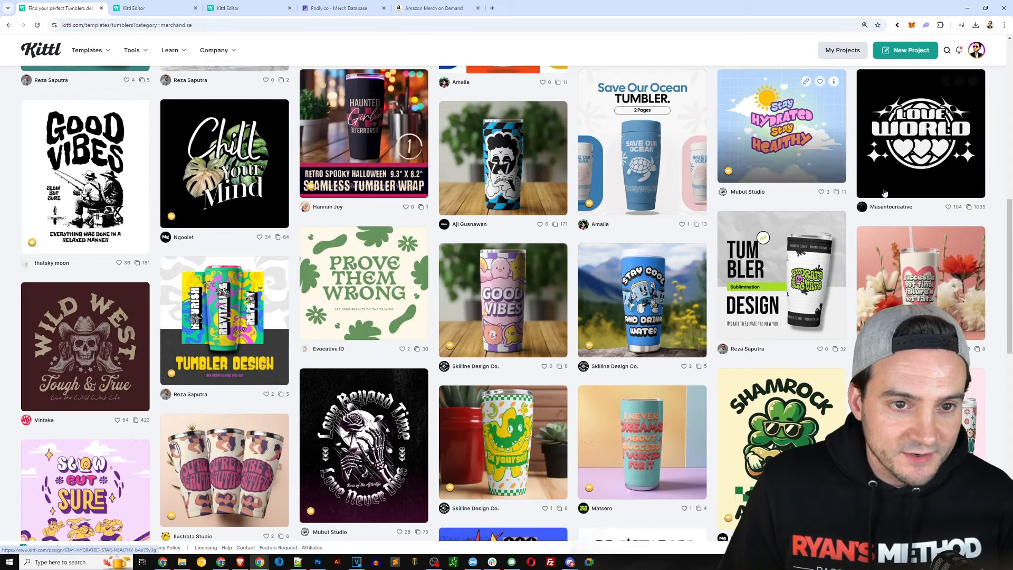
left_click_drag(1010, 270, 1010, 289)
left_click(498, 229)
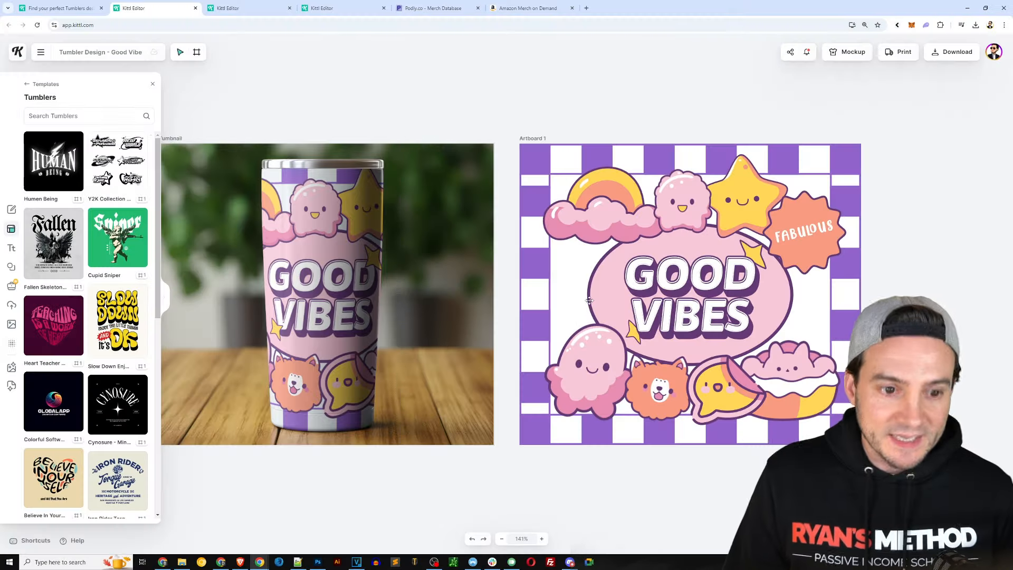
Step: Go back to the tumbler template gallery, browse further designs, and open the "Summer vibe retro t-shirt" template
left_click(96, 11)
scroll(991, 269, "down", 2)
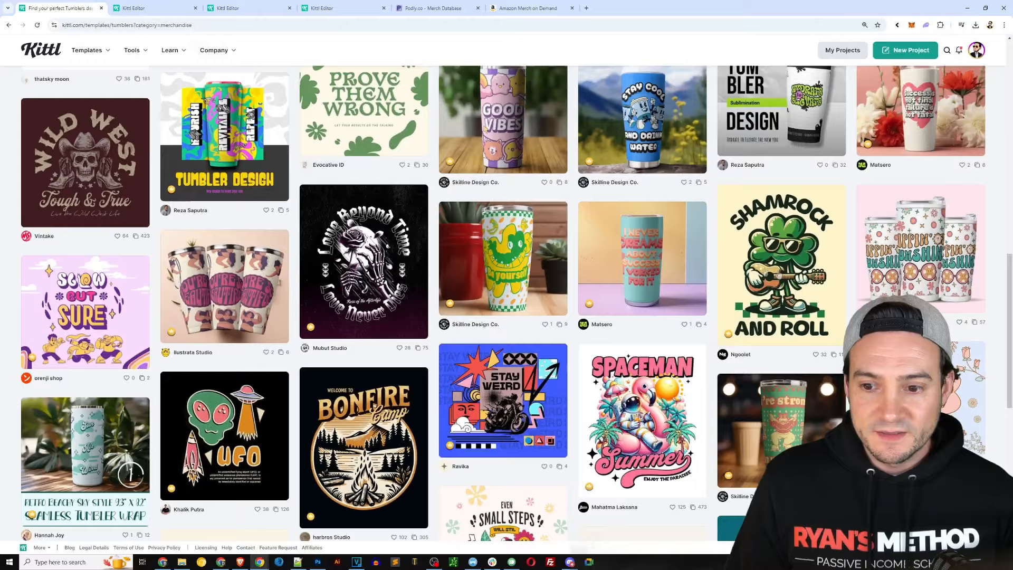
scroll(991, 270, "up", 1)
scroll(991, 269, "down", 1)
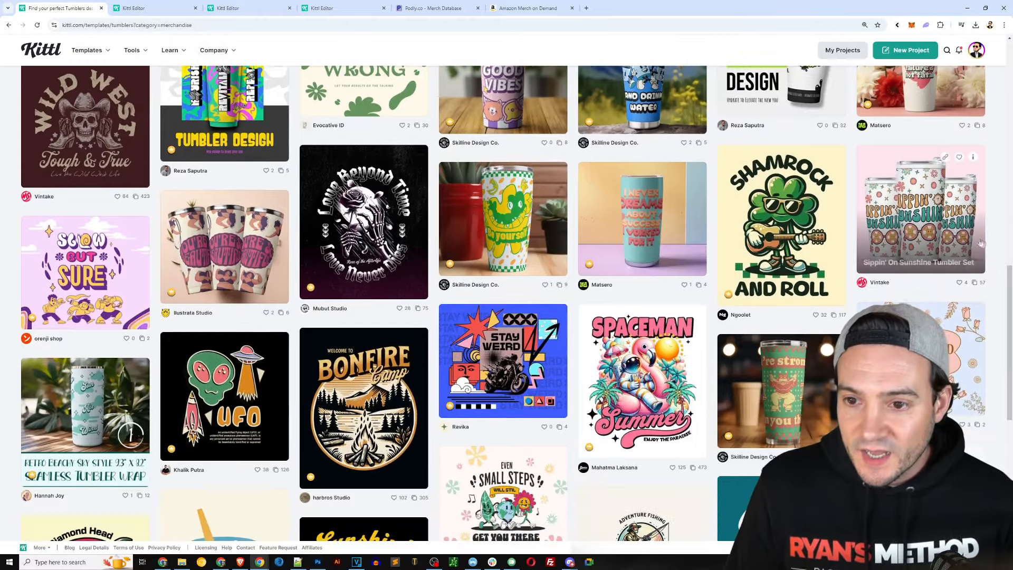
scroll(991, 269, "down", 1)
scroll(649, 260, "down", 4)
scroll(649, 260, "down", 5)
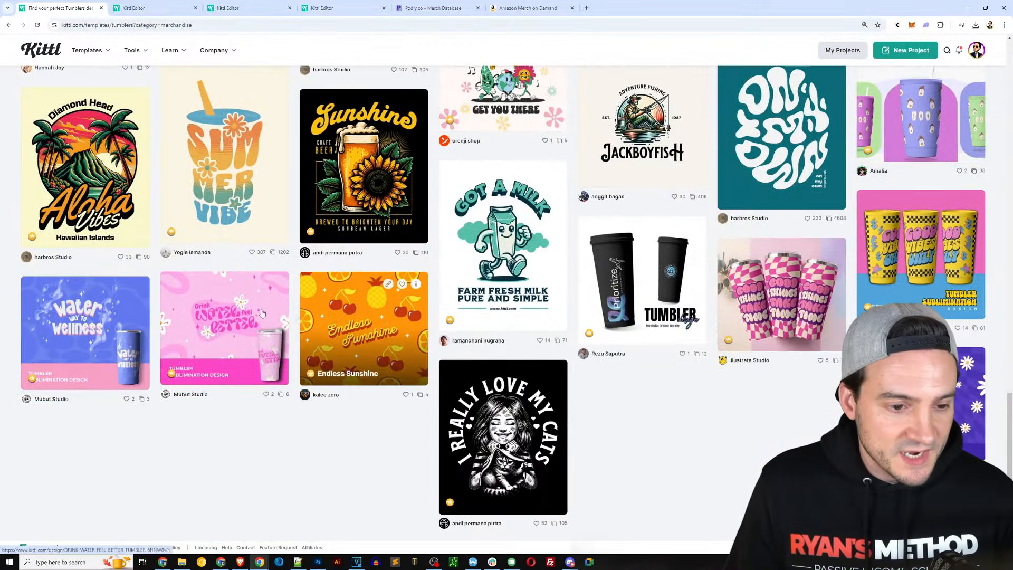
left_click(247, 308)
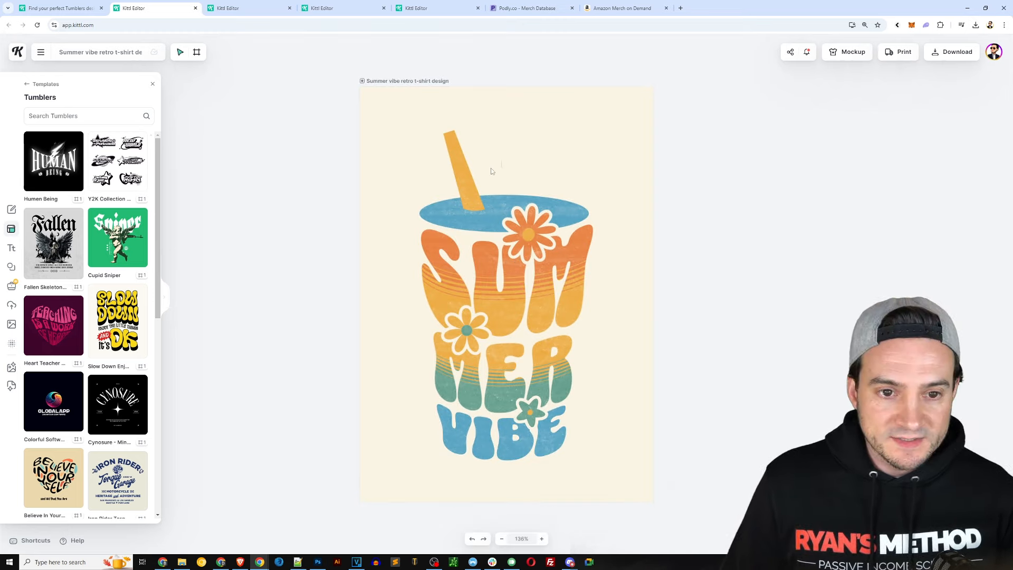
Step: Delete the straw and blue cup opening, and enlarge and center the remaining SUMMER VIBE lettering and flowers on the artboard
left_click(477, 164)
key("Delete")
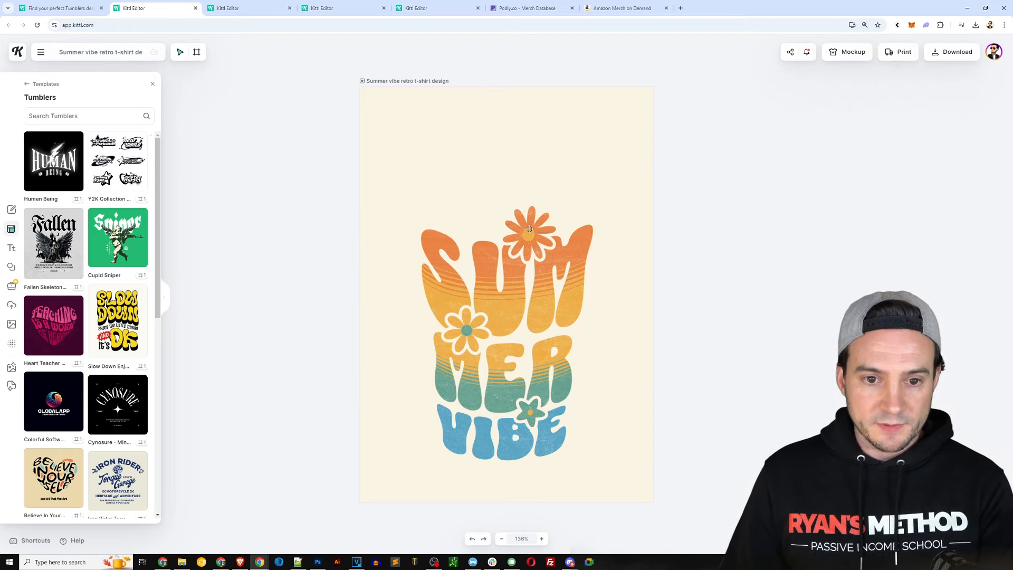
left_click_drag(380, 159, 653, 530)
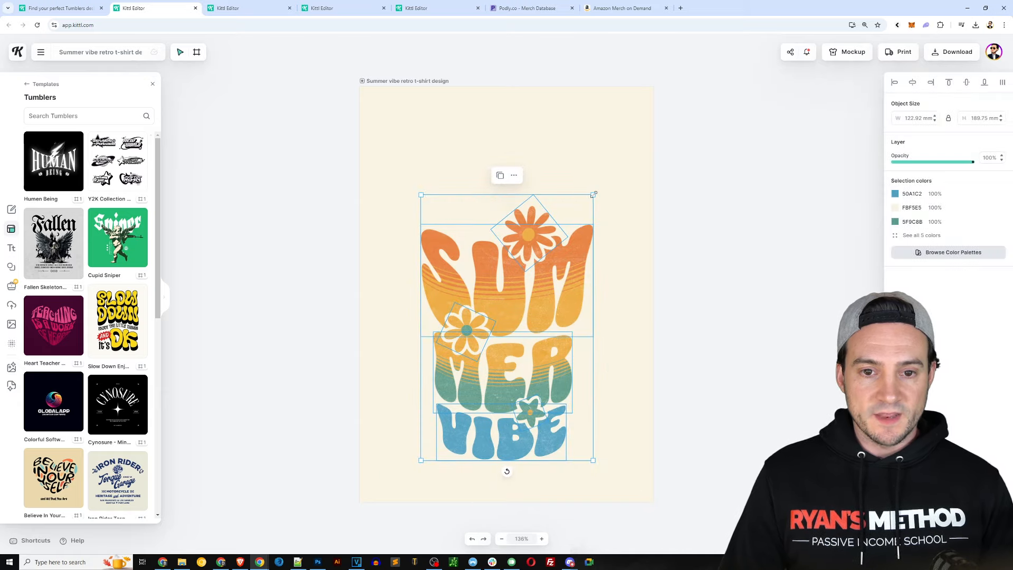
left_click_drag(594, 195, 672, 112)
left_click_drag(608, 144, 572, 144)
left_click_drag(568, 150, 602, 168)
left_click(723, 168)
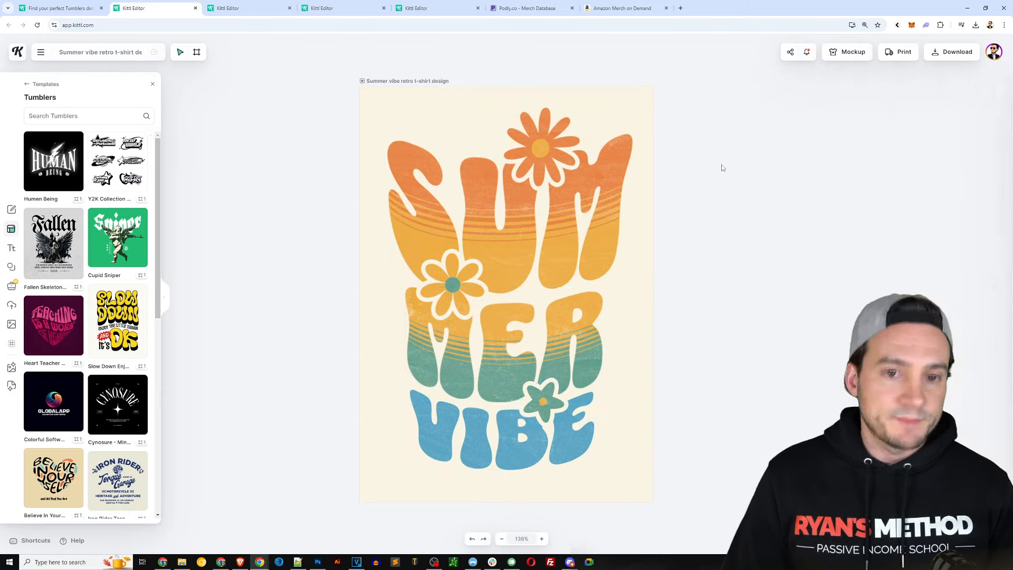